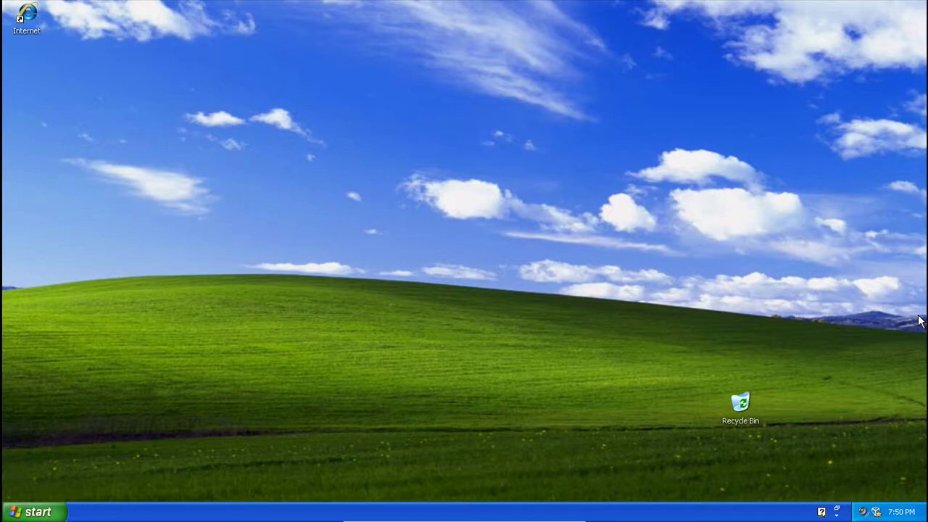
Launch Internet Explorer, go to the 4shared page and start downloading Safety_Center.rar.
left_click(22, 15)
double_click(21, 14)
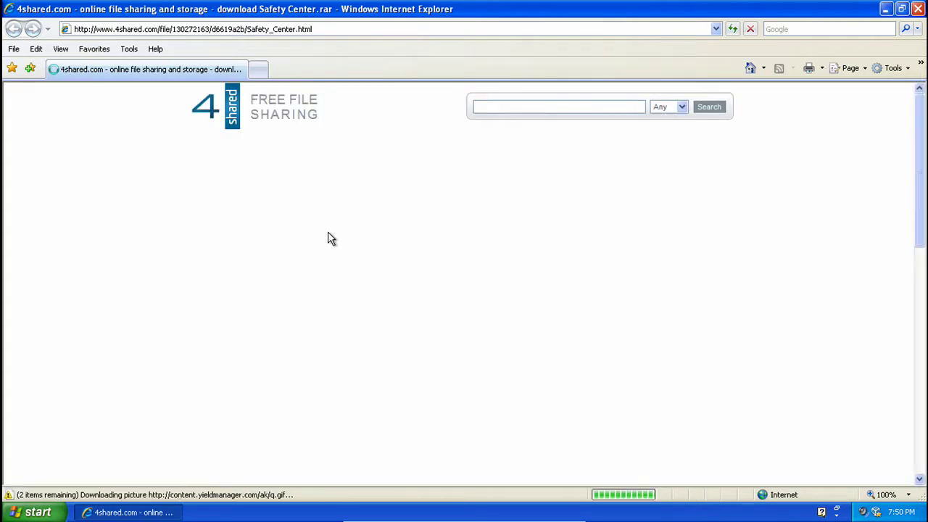
left_click(270, 346)
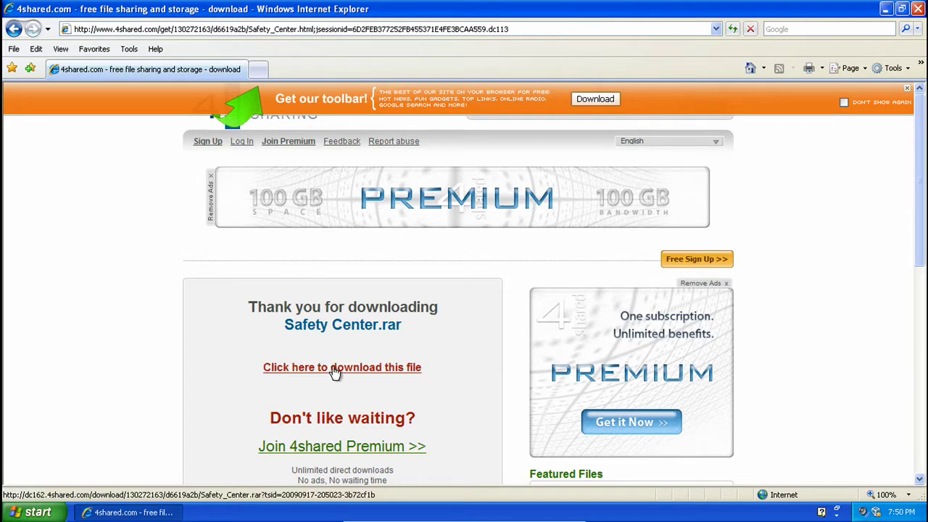
left_click(335, 368)
Save the 1.79MB archive to the desktop, then close the download window and browser.
left_click(501, 267)
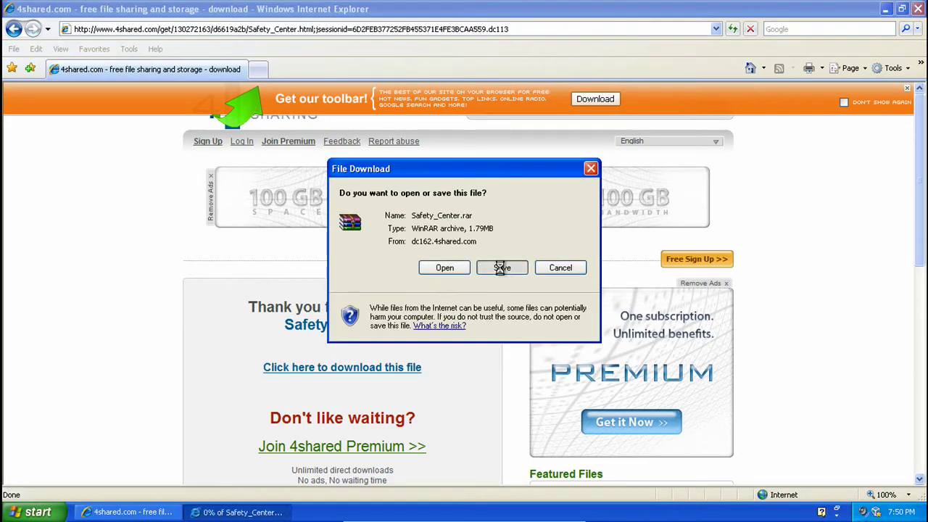
left_click(681, 431)
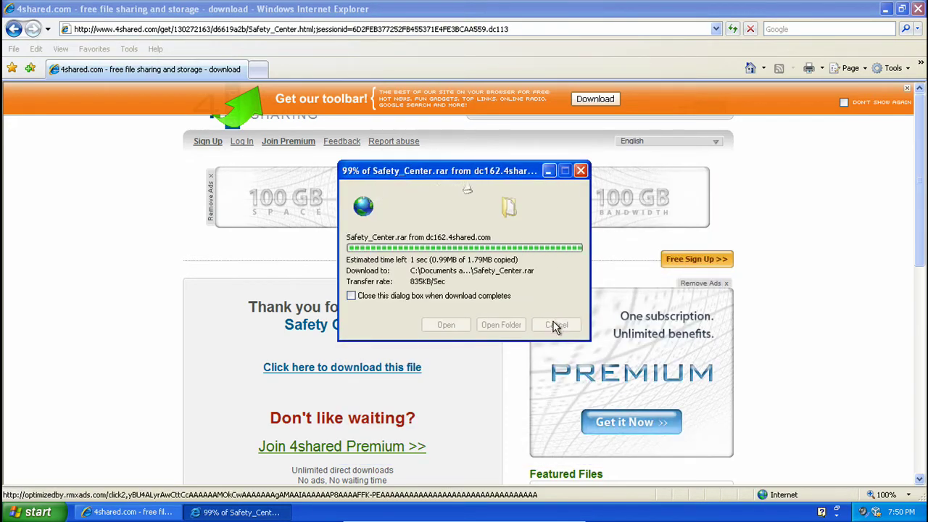
left_click(556, 324)
left_click(918, 9)
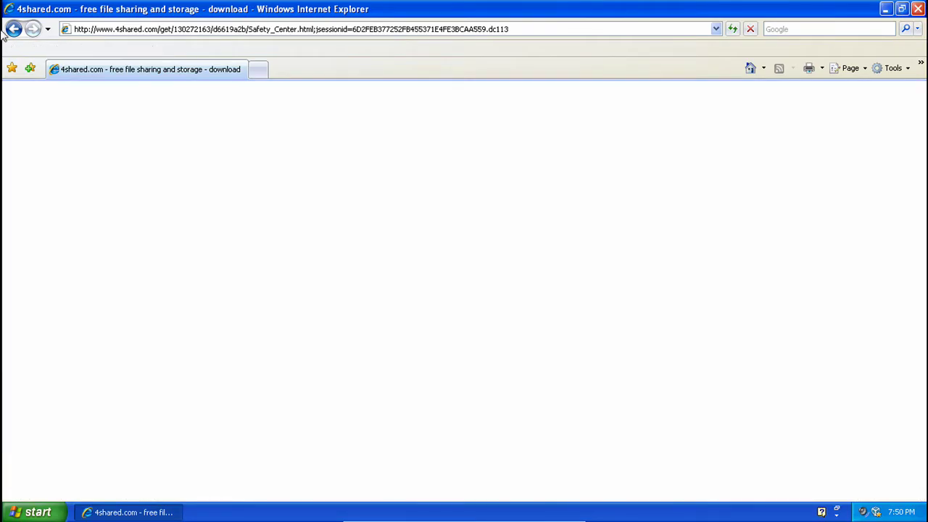
Extract Safety_Center.rar onto the desktop with Extract Here, entering the archive password.
double_click(18, 86)
right_click(26, 76)
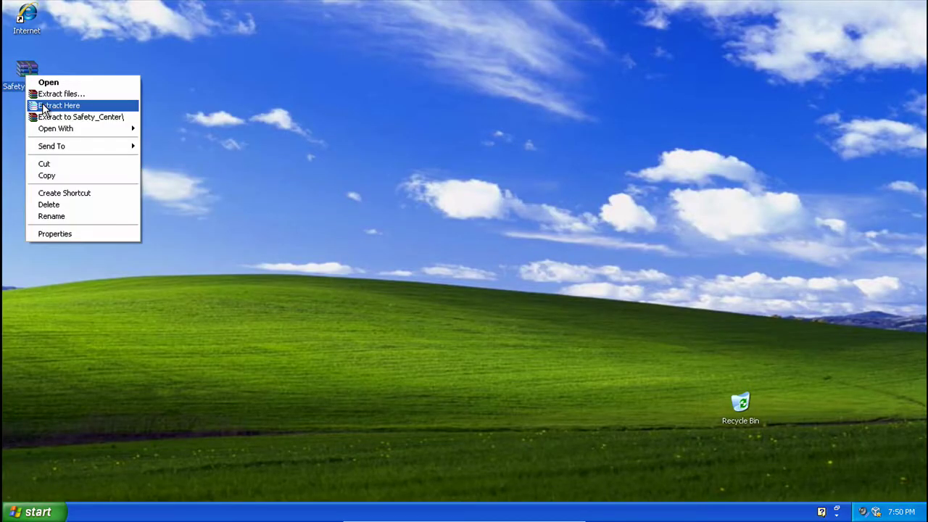
left_click(63, 116)
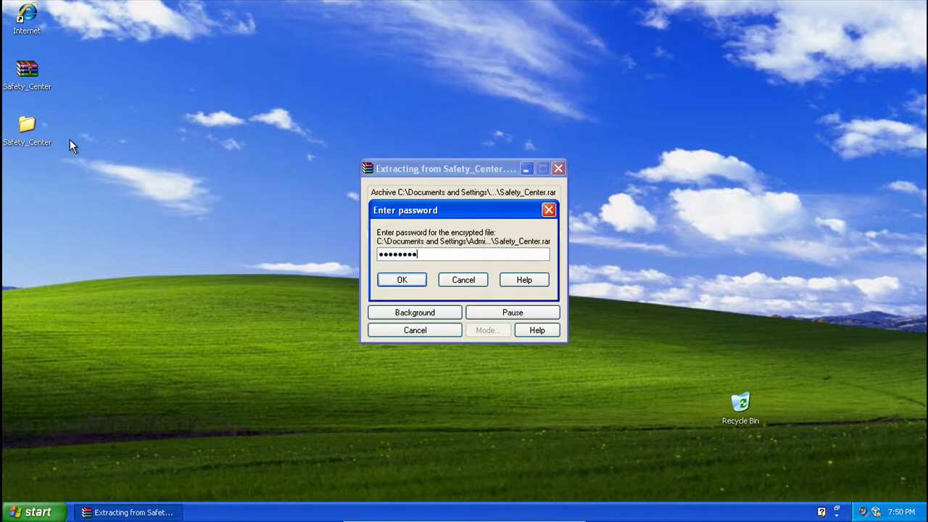
key("Return")
In the Safety Center subfolder, extract the setup archive to setup\ and open that folder.
double_click(24, 129)
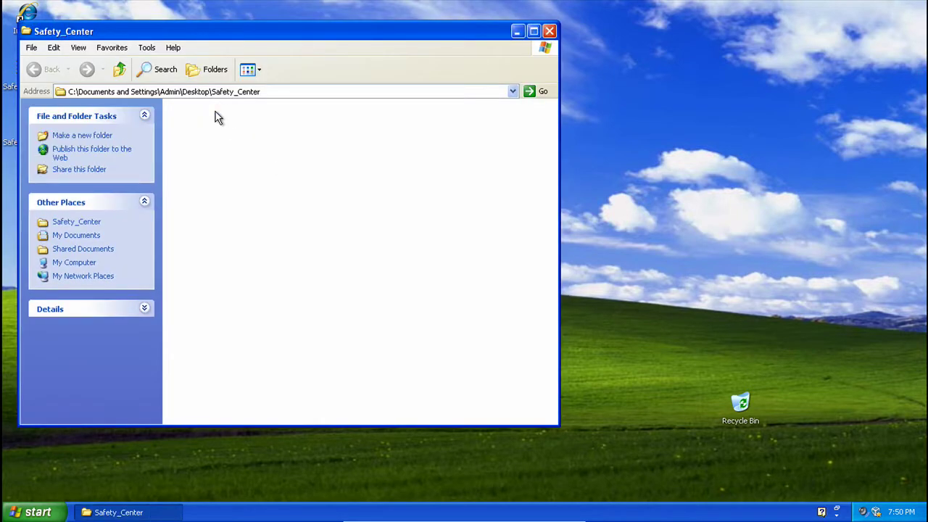
double_click(215, 118)
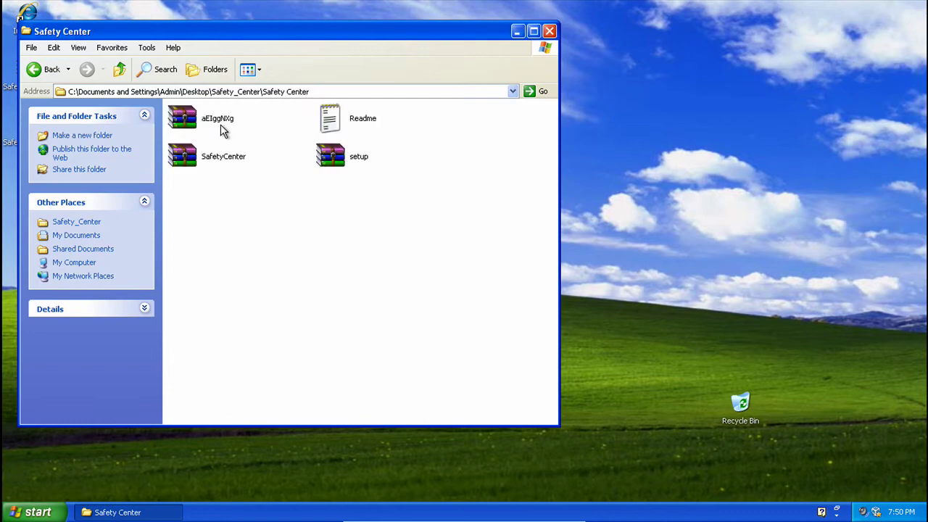
right_click(325, 171)
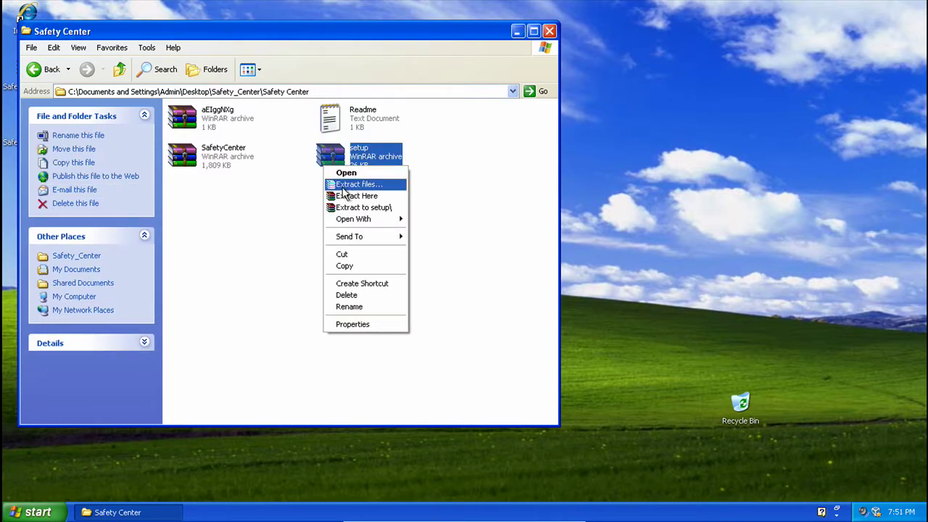
left_click(351, 208)
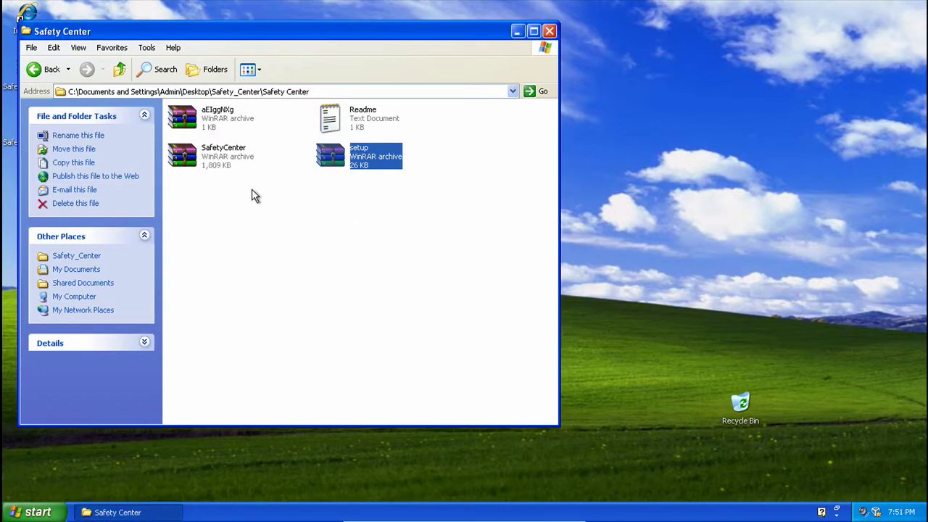
double_click(214, 193)
Run setup from the setup folder and close the folder window while installation finishes.
double_click(201, 129)
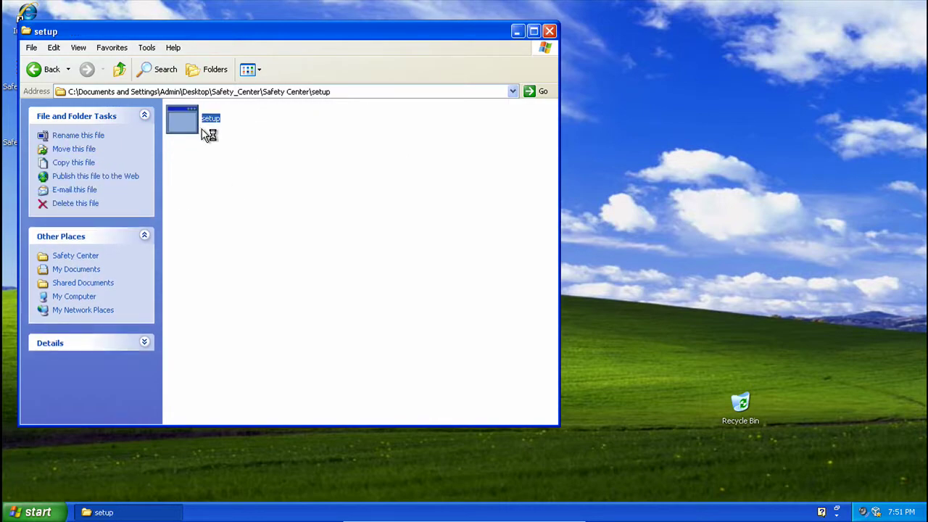
left_click(550, 32)
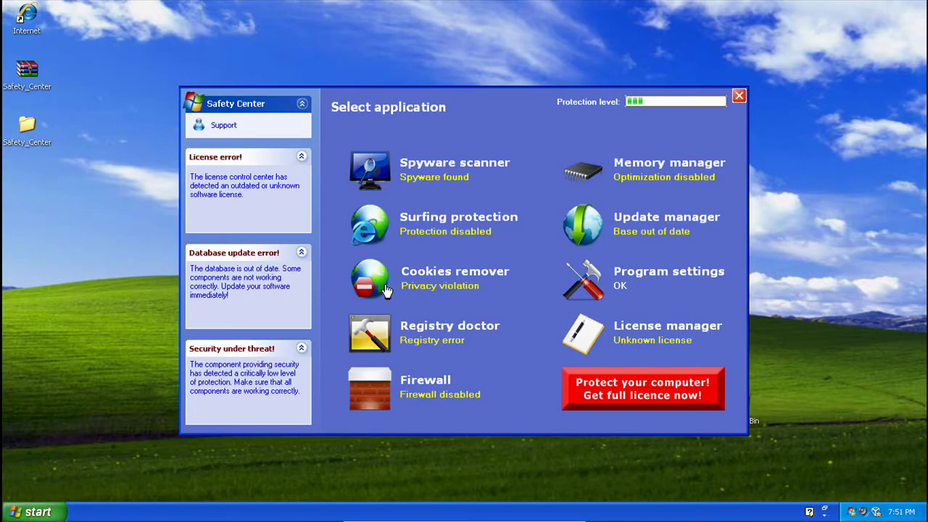
Start a Full Scan in the Spyware scanner, then cancel it and confirm with Yes.
left_click(378, 174)
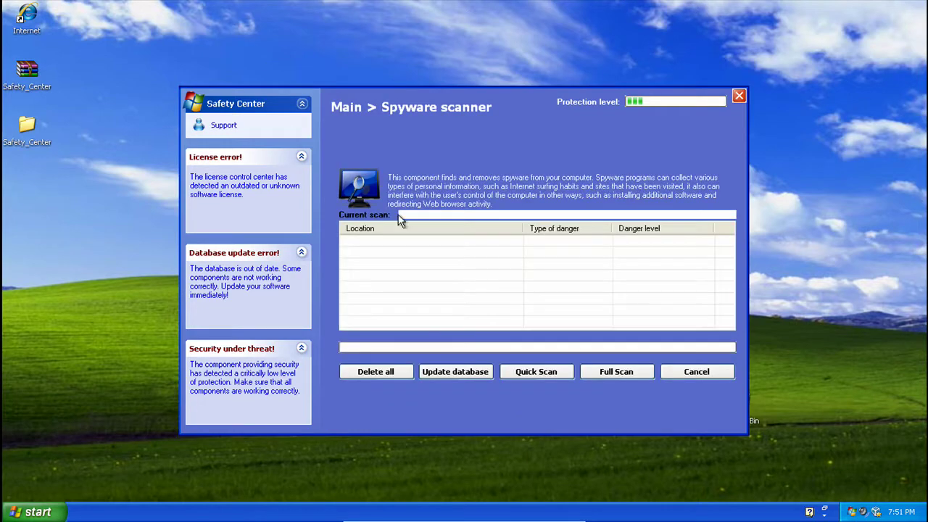
left_click(595, 378)
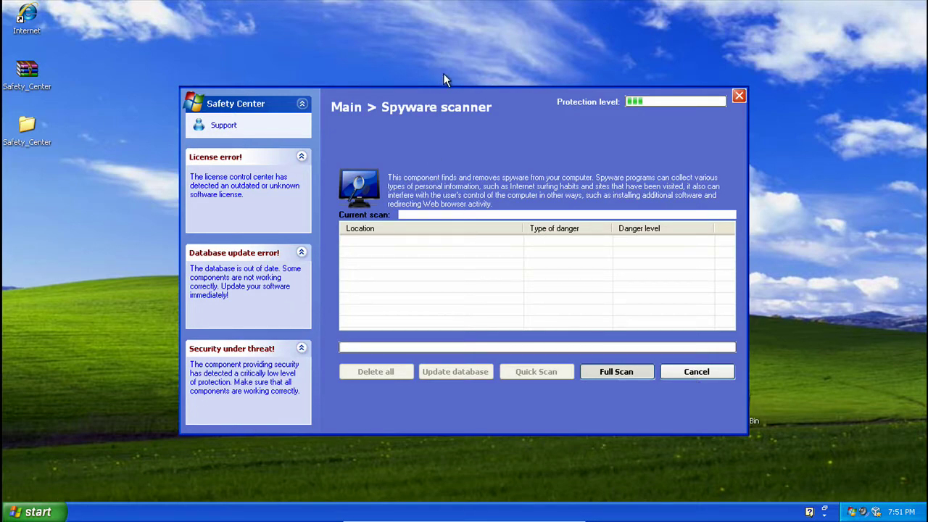
left_click(650, 366)
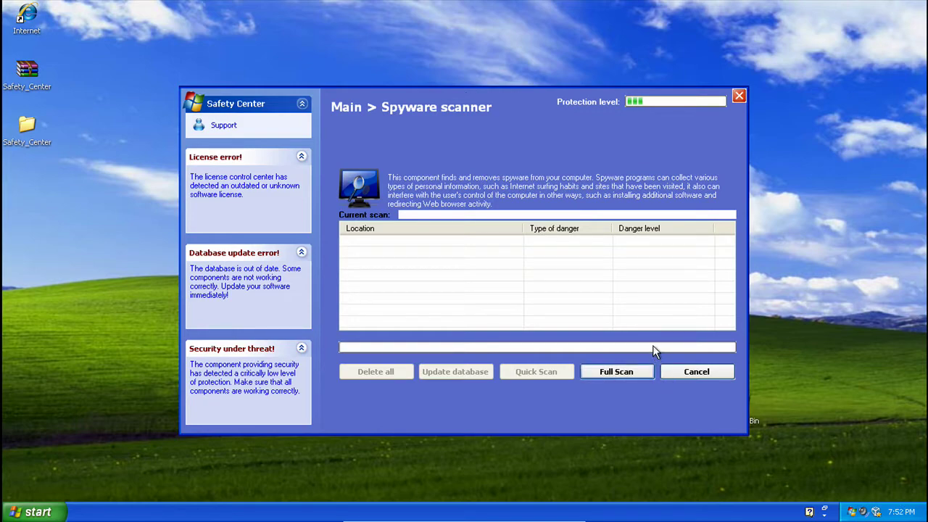
left_click(695, 373)
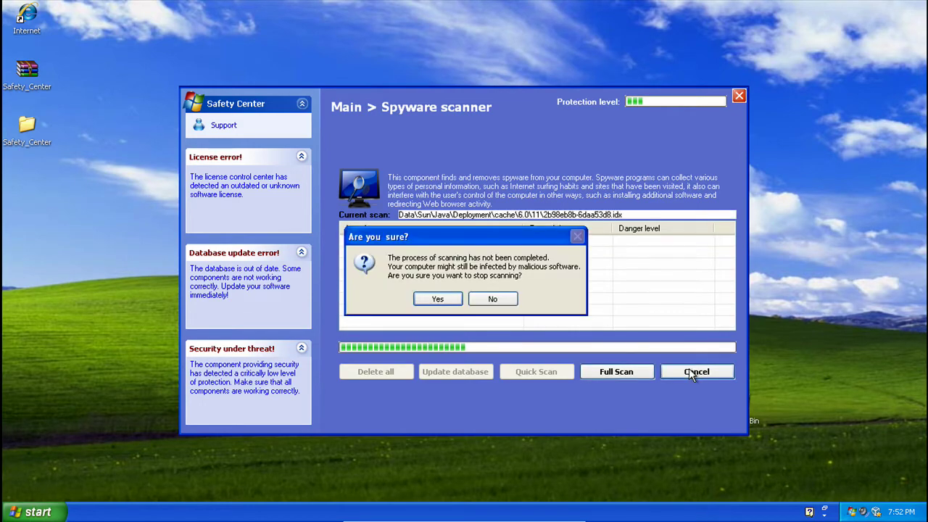
left_click(437, 299)
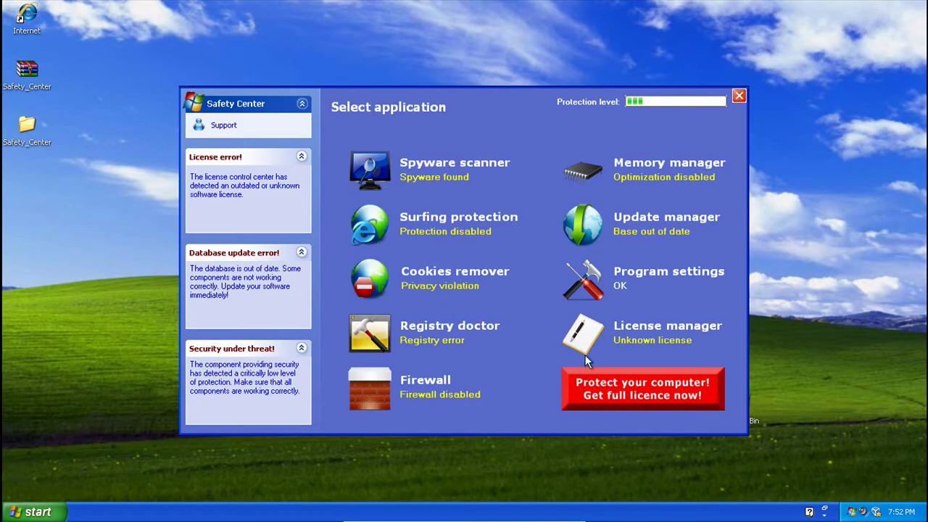
Set Firewall protection level to High, enable protection and acknowledge the confirmation.
left_click(442, 384)
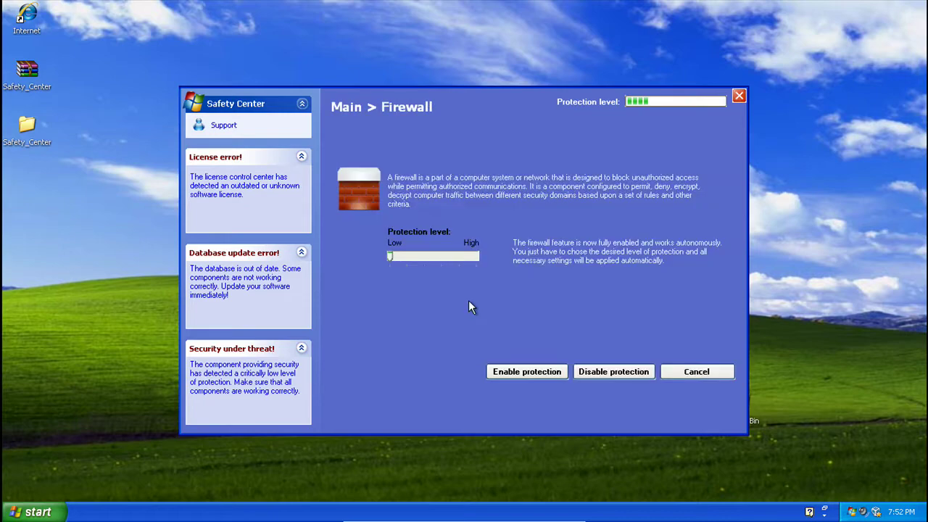
left_click_drag(393, 258, 477, 257)
left_click(543, 371)
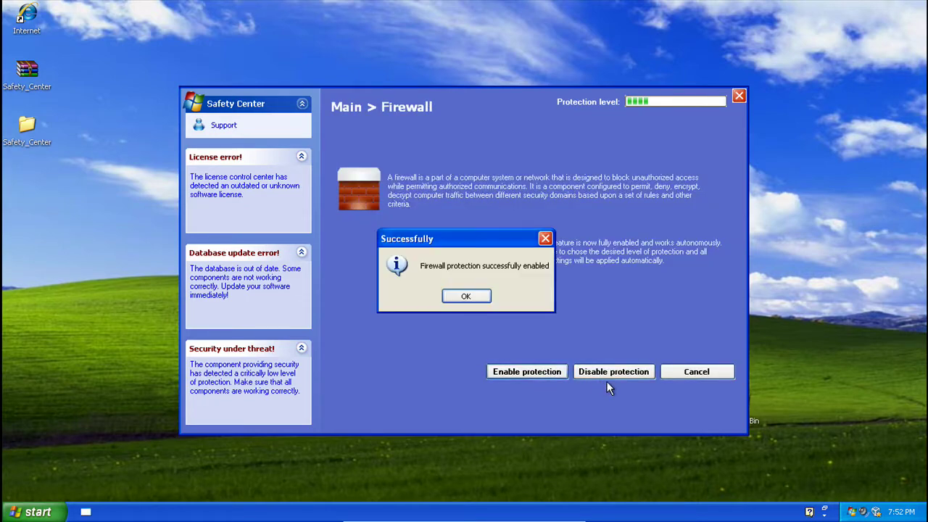
left_click(457, 296)
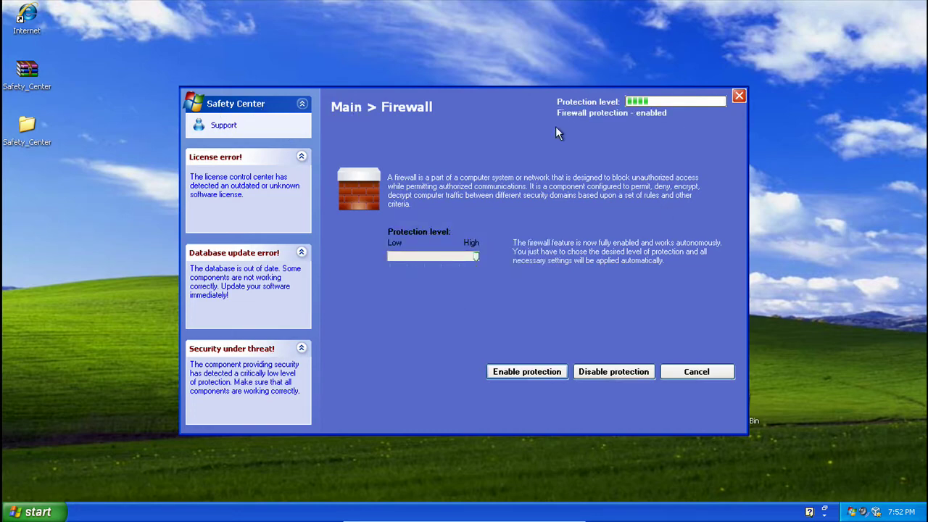
Close Safety Center and open My Computer from the Start menu.
left_click(737, 96)
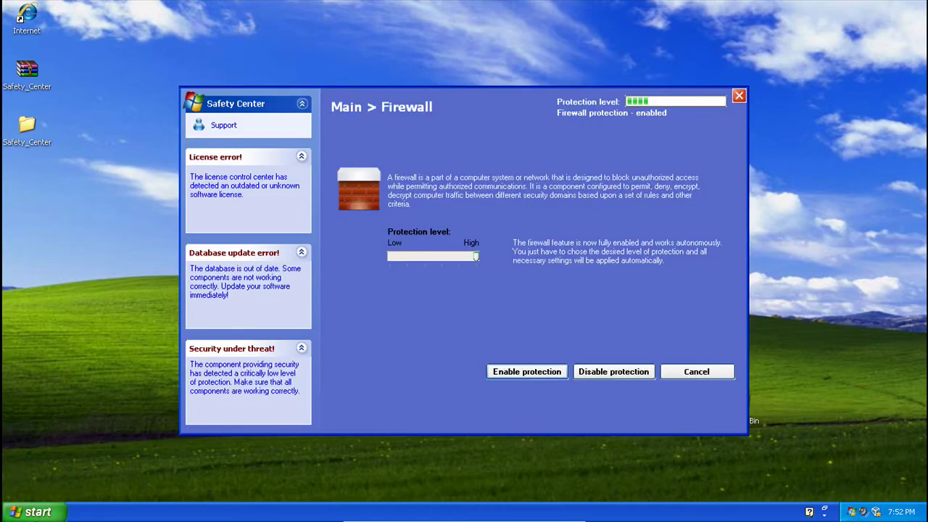
left_click(27, 513)
left_click(167, 324)
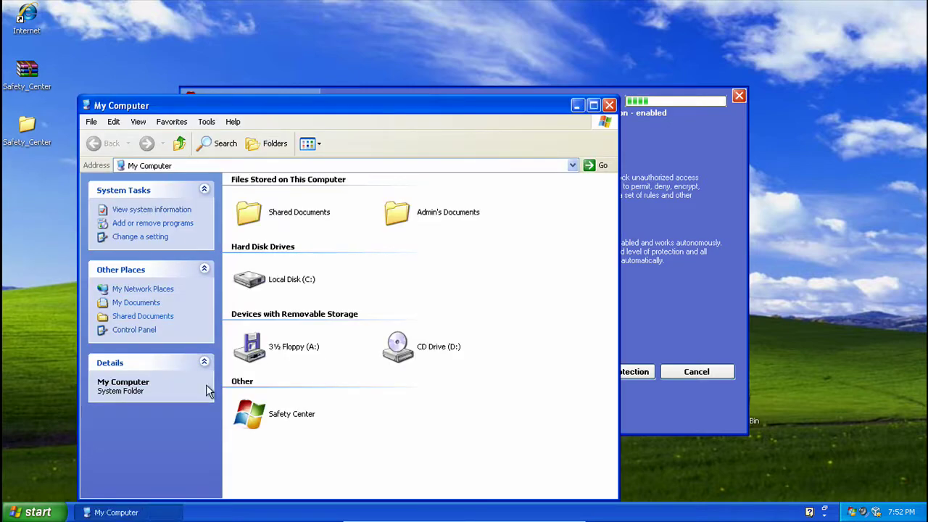
Inspect the Safety Center item's options, then open Local Disk (C:) and show its hidden contents.
left_click(239, 414)
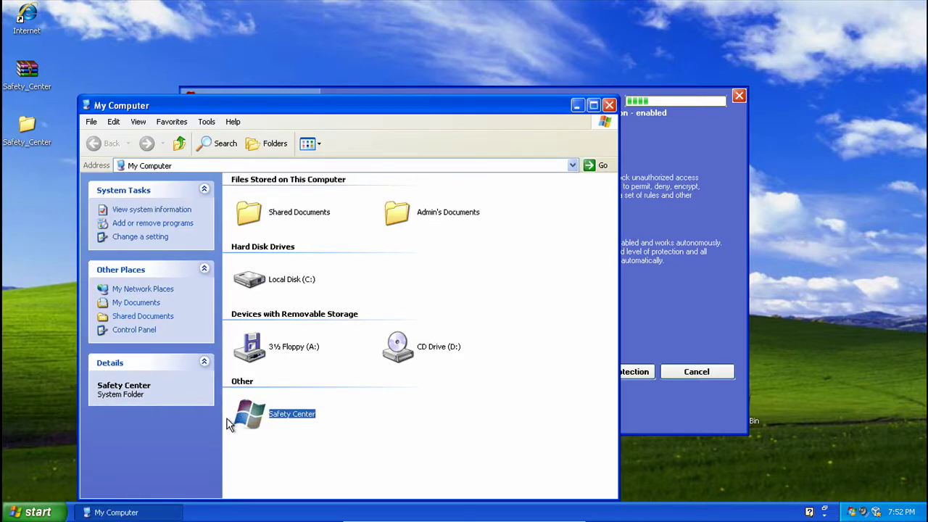
right_click(239, 420)
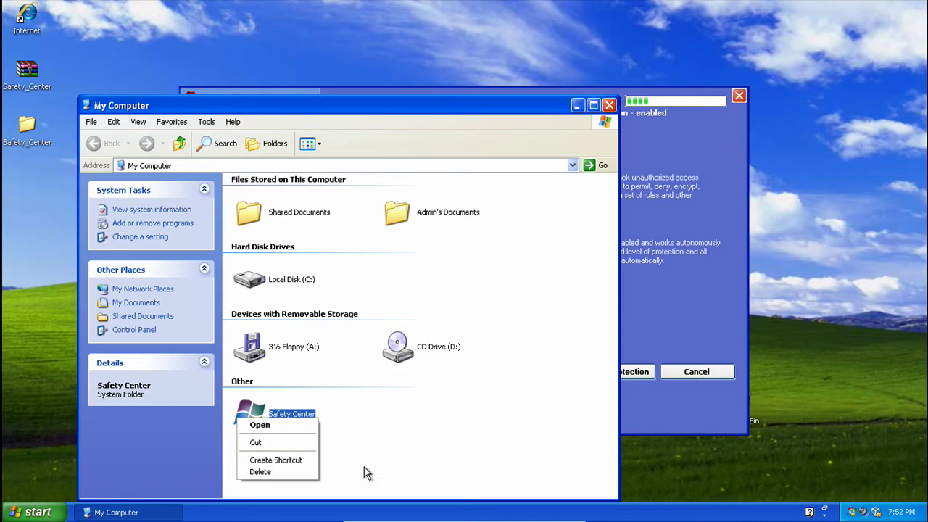
left_click(368, 446)
double_click(269, 279)
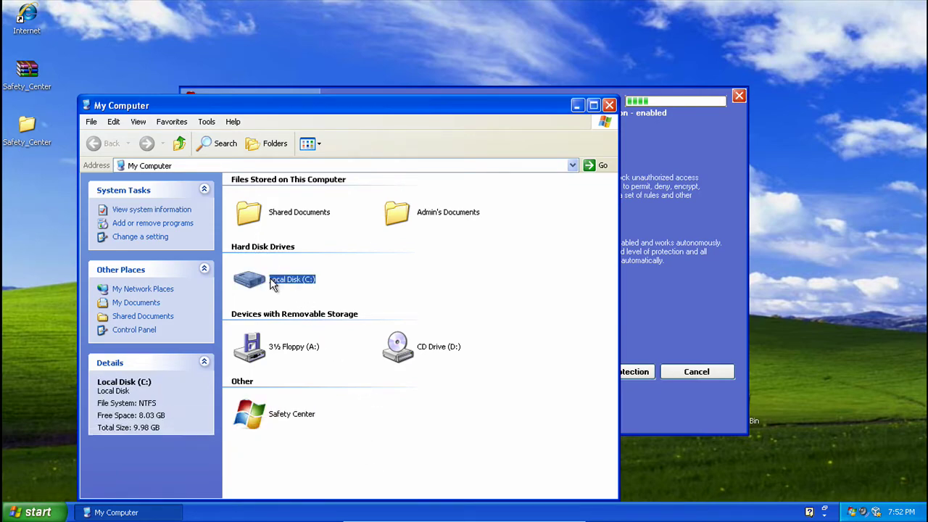
left_click(269, 273)
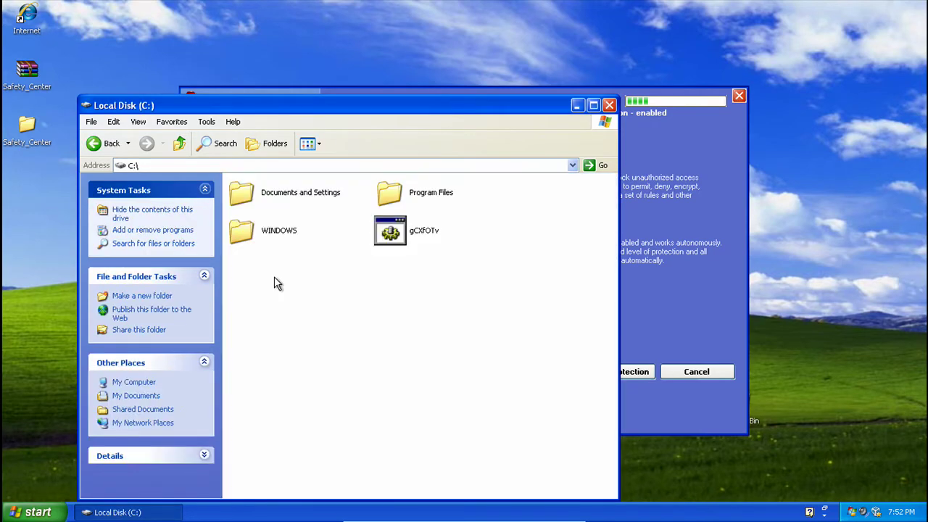
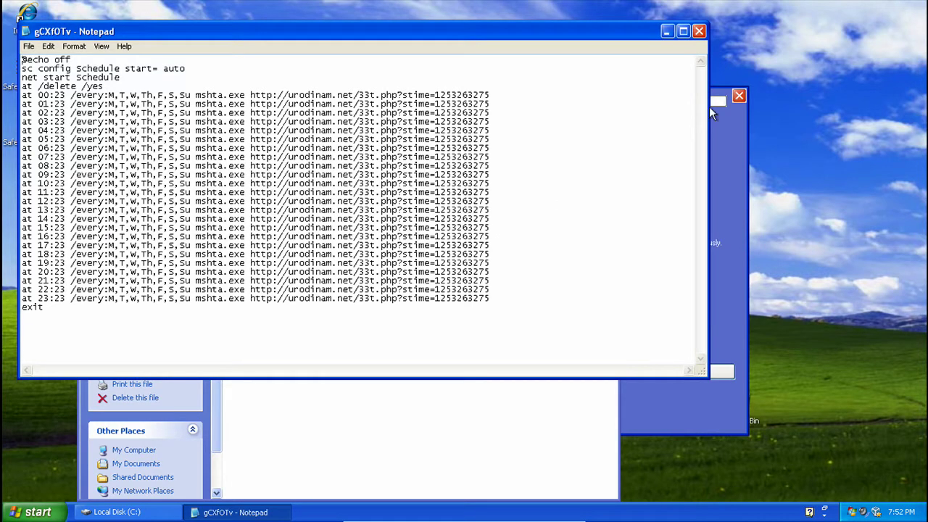
Bring the fake Safety Center window to the front to view its Firewall page.
left_click(716, 152)
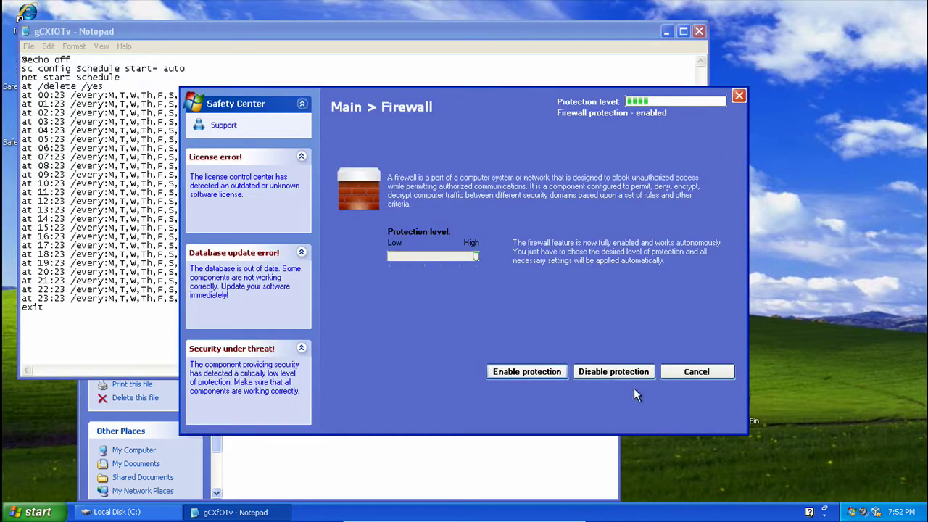
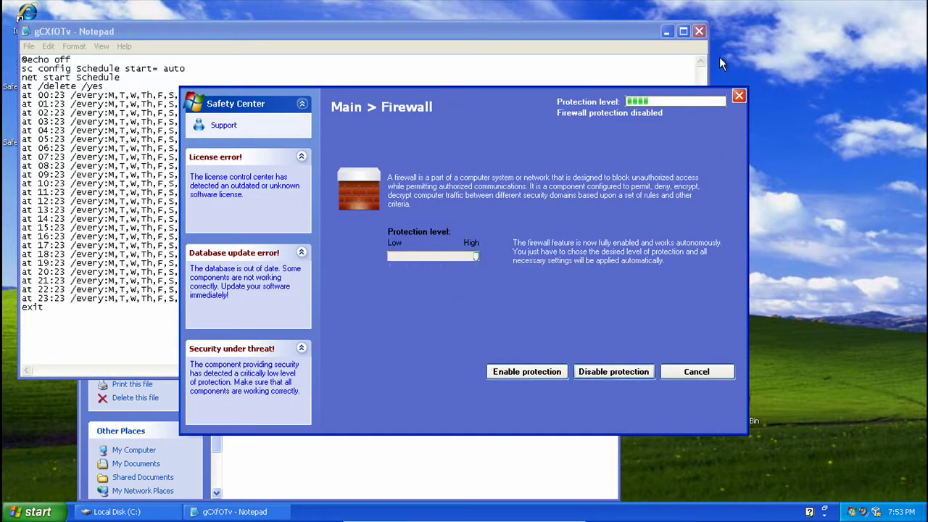
Close the fake Safety Center Firewall panel to reveal the gCXfOTv script in Notepad.
left_click(739, 96)
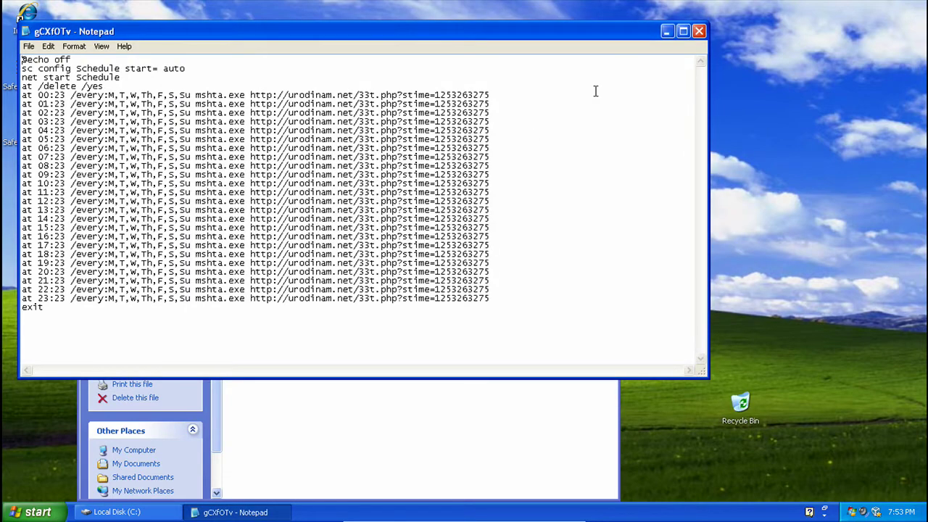
Close Notepad, open C:\Program Files\SafetyCenter and select the sound file.
left_click(685, 31)
double_click(751, 11)
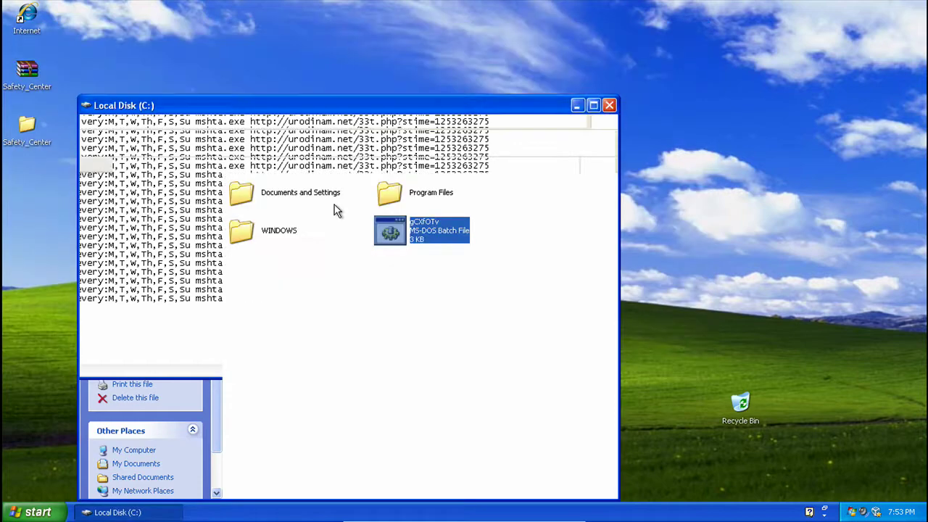
double_click(389, 192)
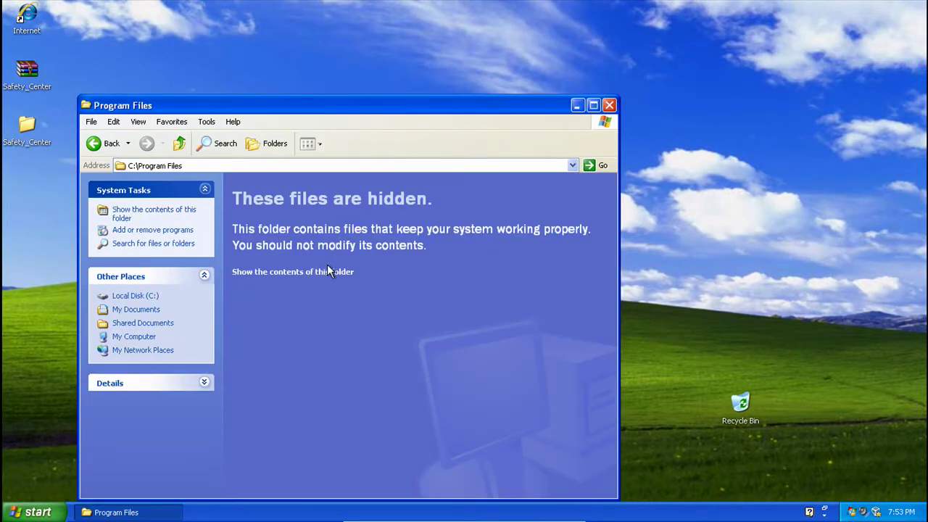
left_click(330, 272)
left_click(261, 430)
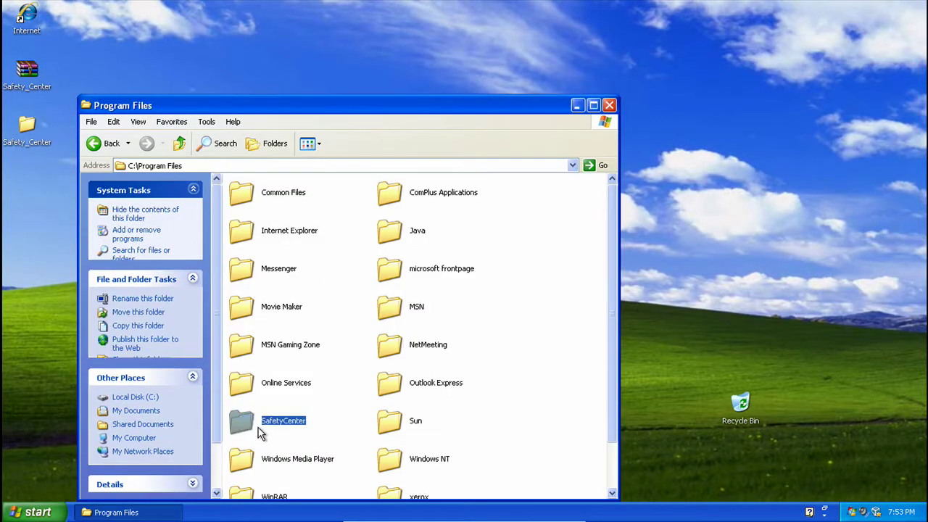
double_click(261, 430)
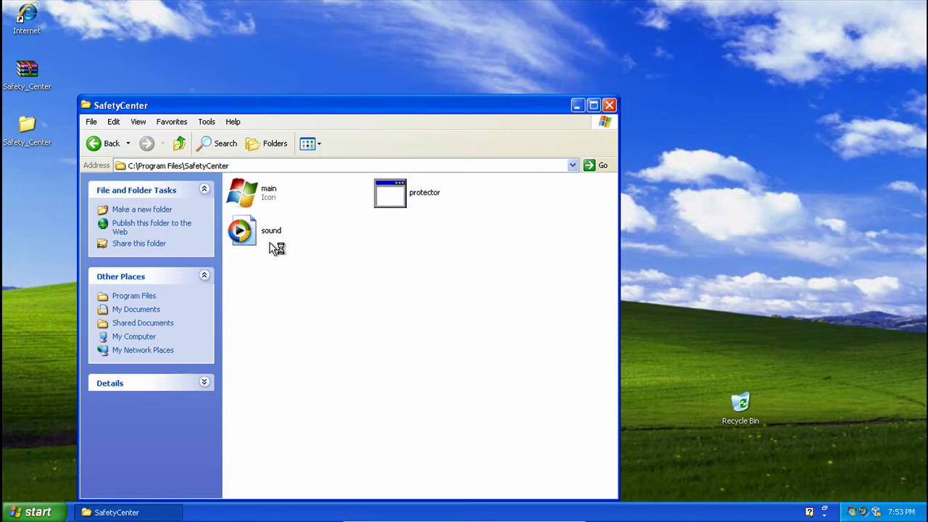
left_click(271, 244)
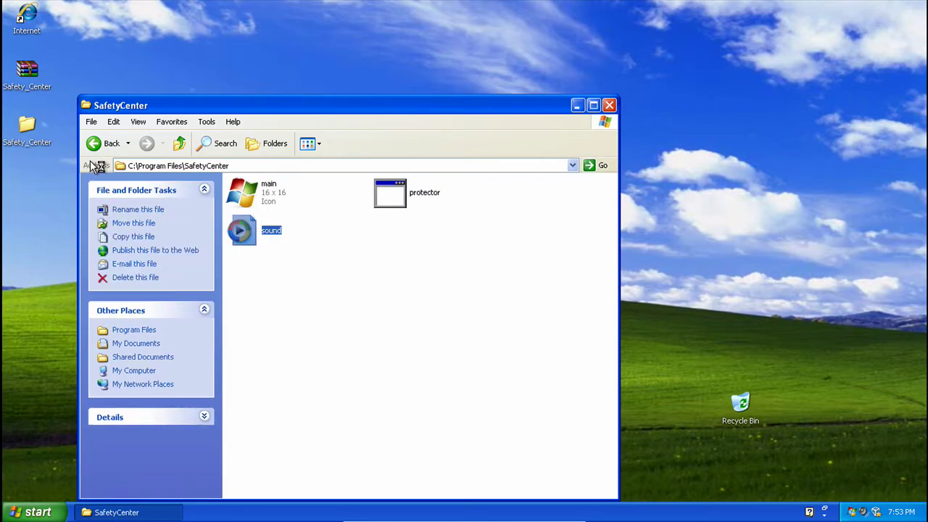
Finish the Windows Media Player 9 first-run wizard and play the sound file.
left_click(555, 399)
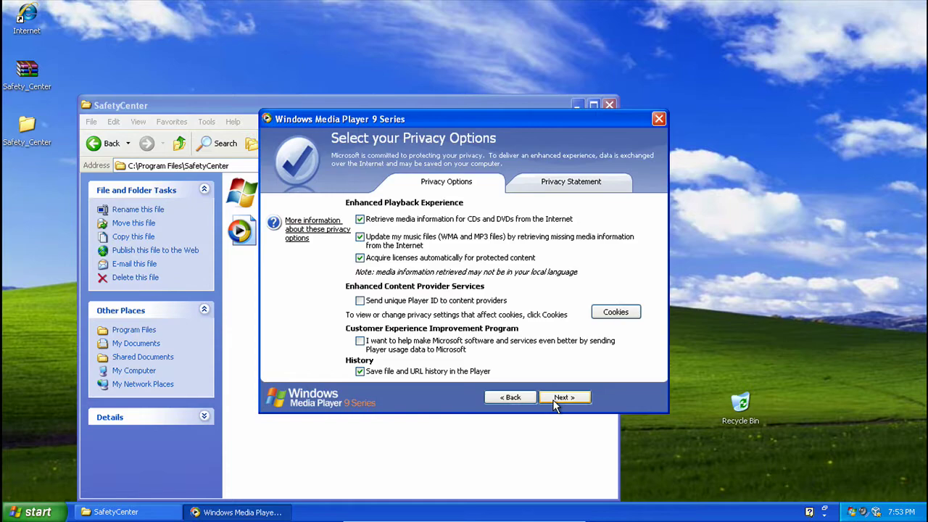
left_click(555, 399)
left_click(604, 396)
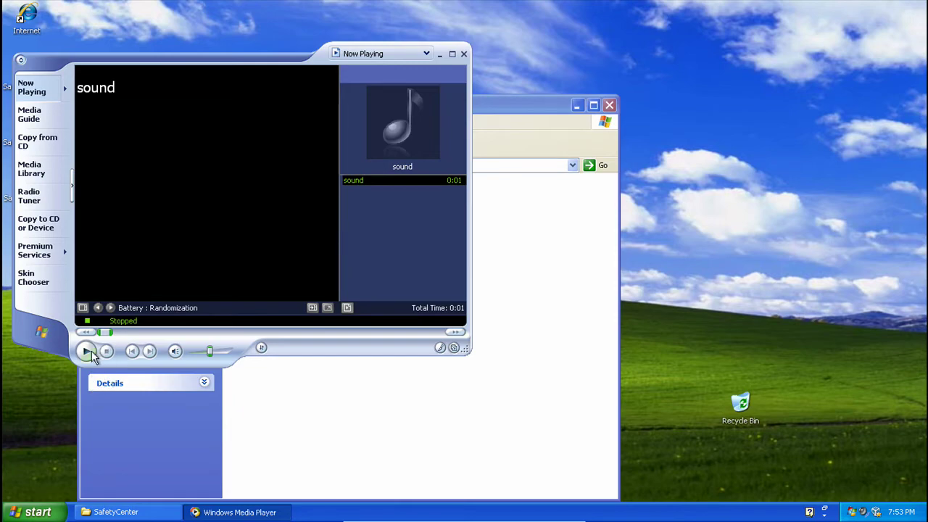
left_click(87, 352)
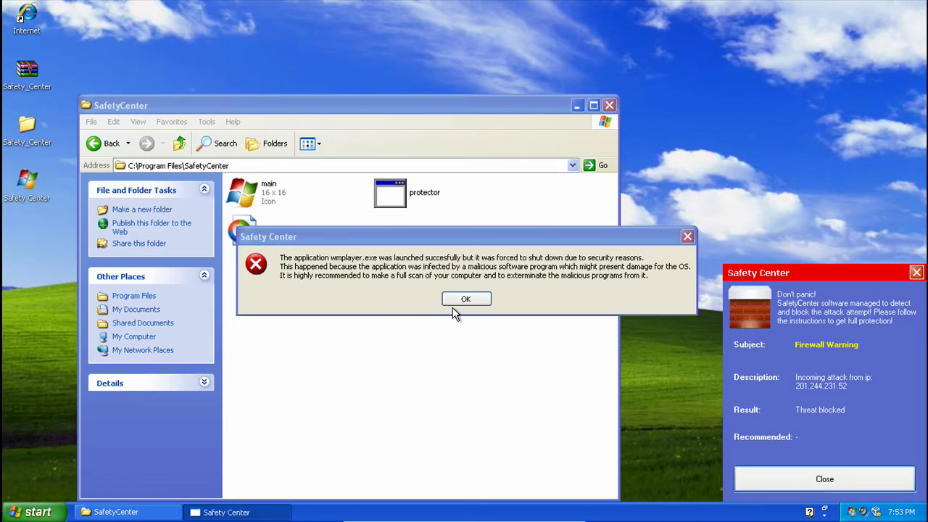
Try to dismiss Safety Center's wmplayer.exe forced-shutdown error.
left_click(455, 300)
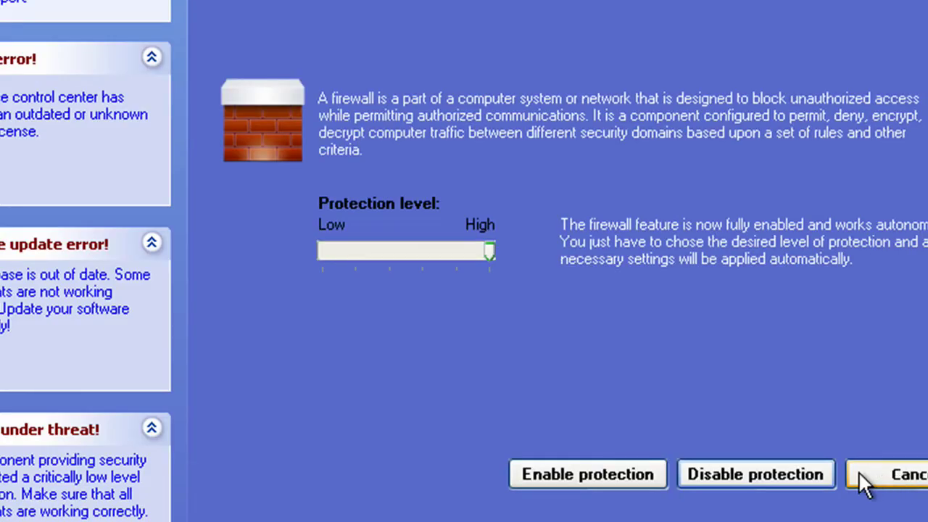
left_click(866, 479)
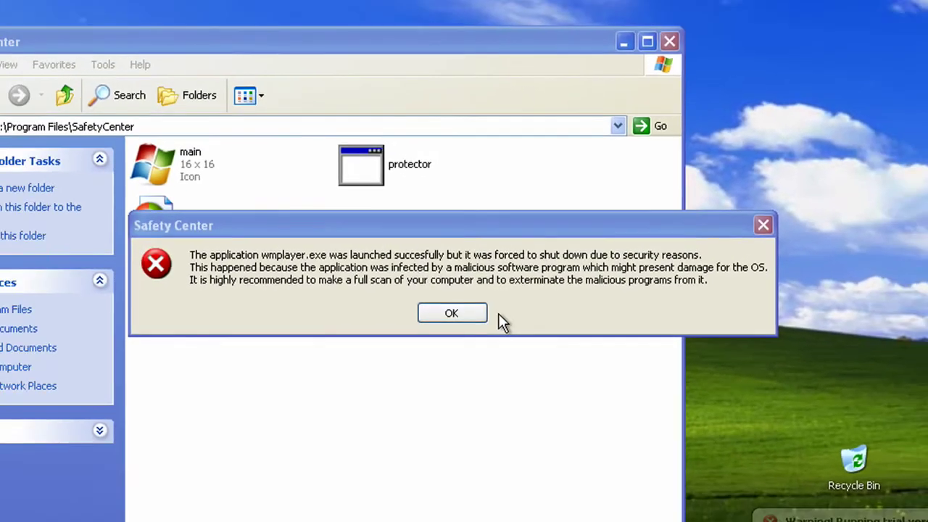
Reopen the sound file, dismiss both Safety Center warnings, and open Safety Center from the tray.
left_click(471, 333)
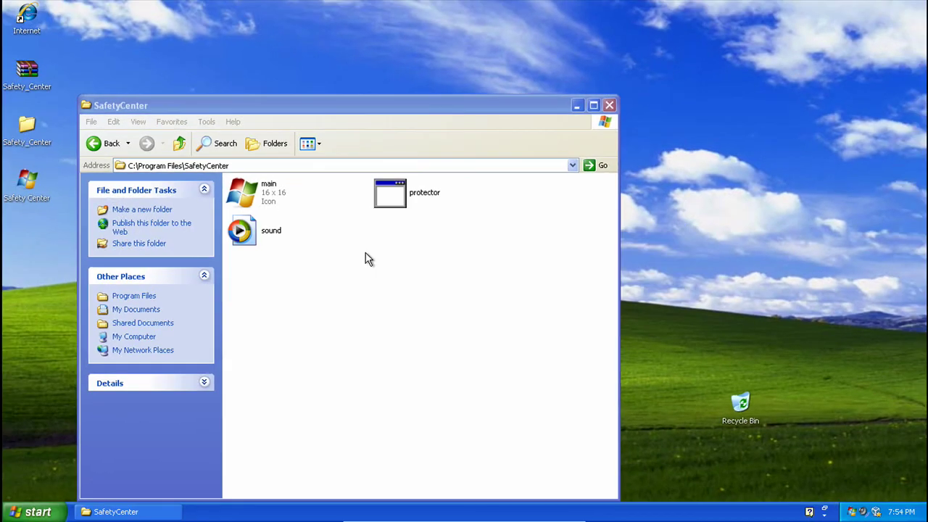
double_click(239, 231)
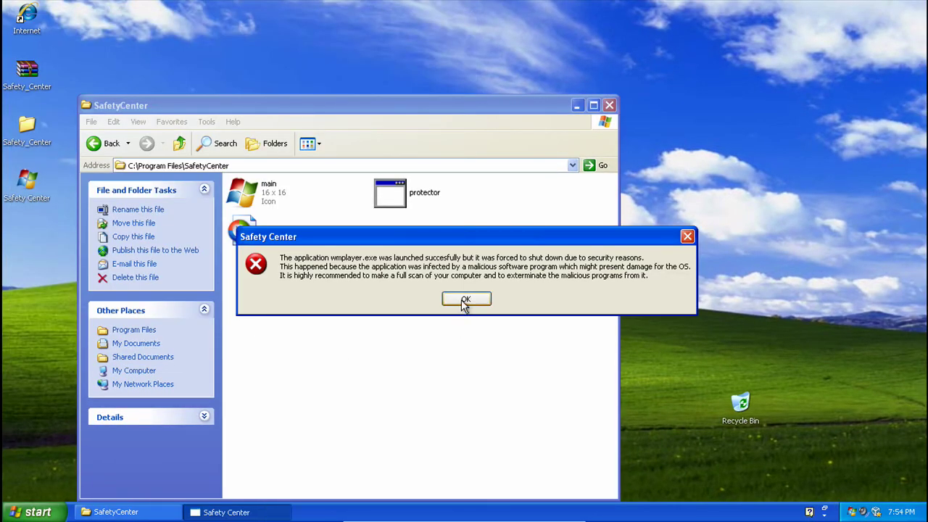
left_click(464, 298)
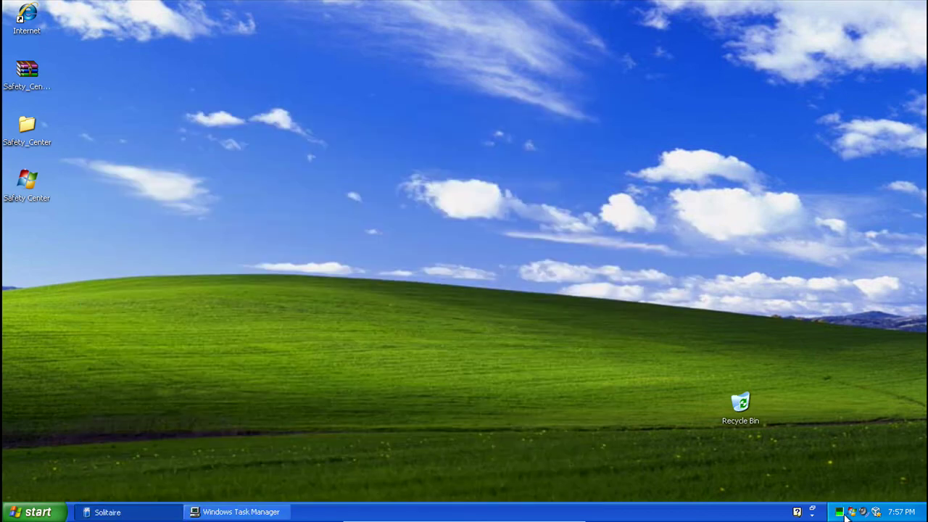
double_click(851, 512)
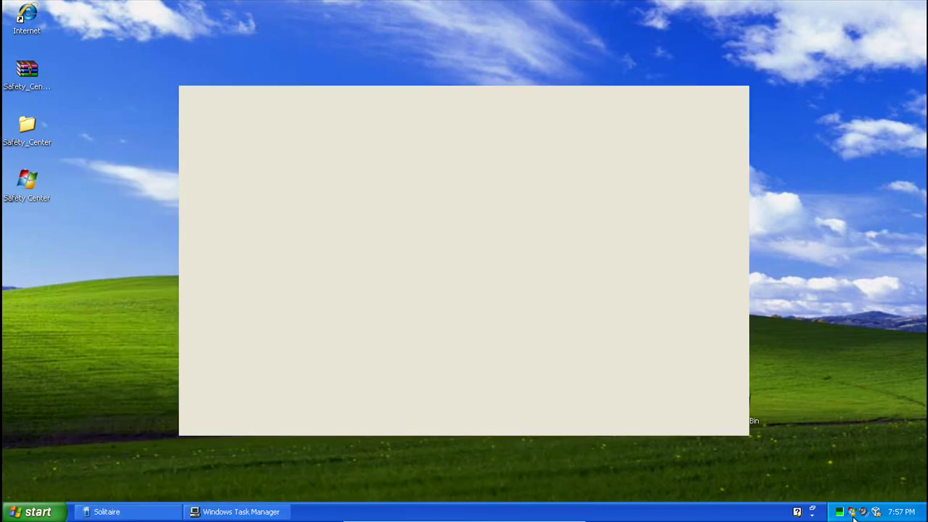